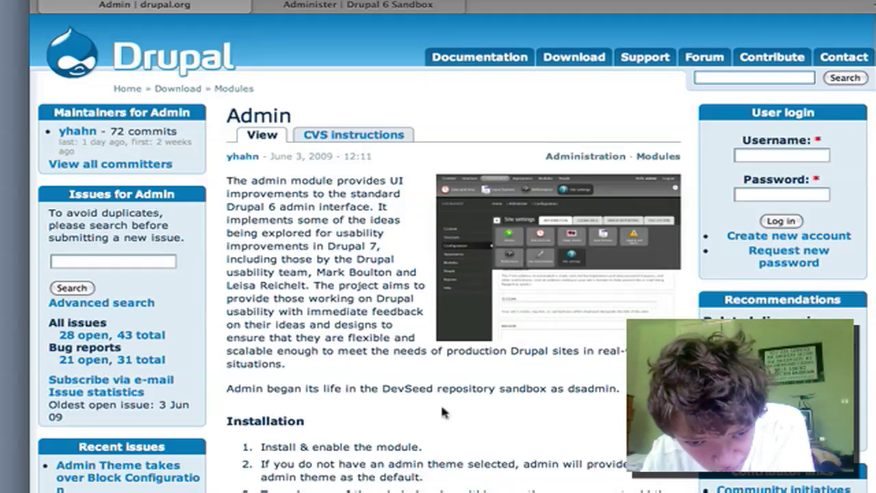
Read the Admin module's description and installation instructions on its drupal.org project page.
{"action": "scroll", "coordinate": [443, 411], "scroll_direction": "down", "scroll_amount": 2}
{"action": "scroll", "coordinate": [442, 411], "scroll_direction": "down", "scroll_amount": 3}
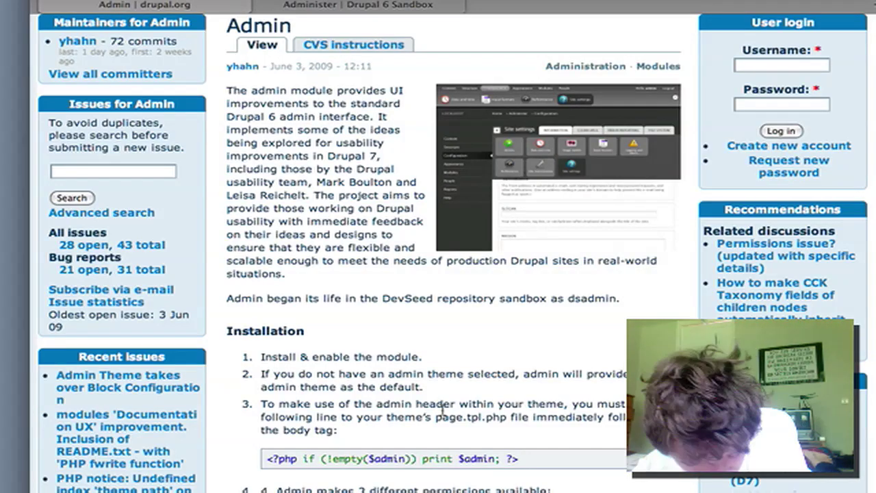
{"action": "scroll", "coordinate": [443, 409], "scroll_direction": "down", "scroll_amount": 2}
{"action": "scroll", "coordinate": [443, 409], "scroll_direction": "up", "scroll_amount": 6}
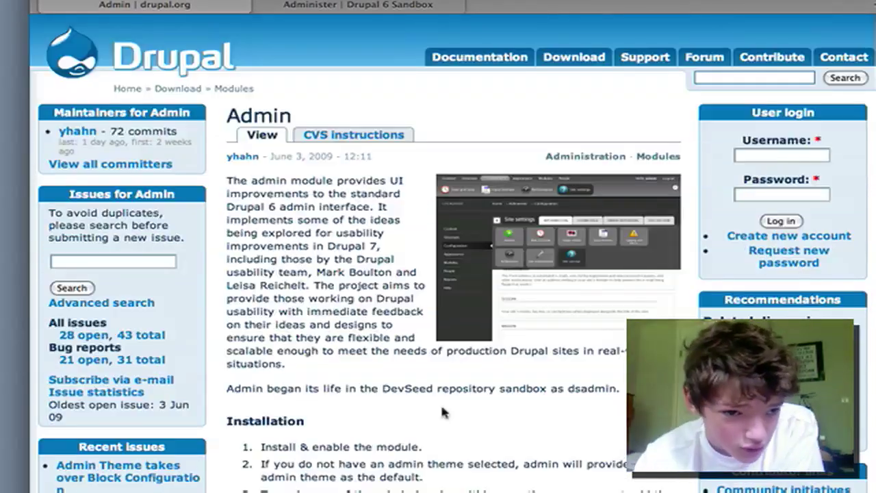
{"action": "left_click", "coordinate": [498, 200]}
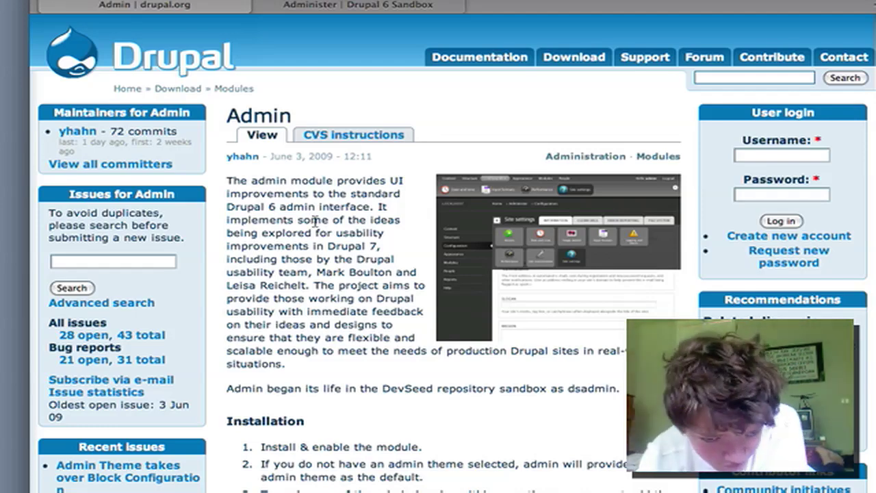
{"action": "scroll", "coordinate": [470, 405], "scroll_direction": "down", "scroll_amount": 1}
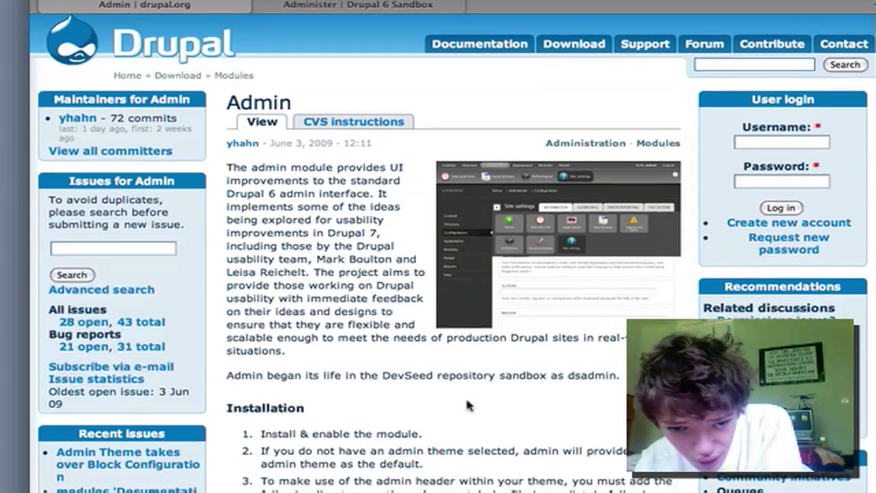
{"action": "scroll", "coordinate": [469, 404], "scroll_direction": "down", "scroll_amount": 5}
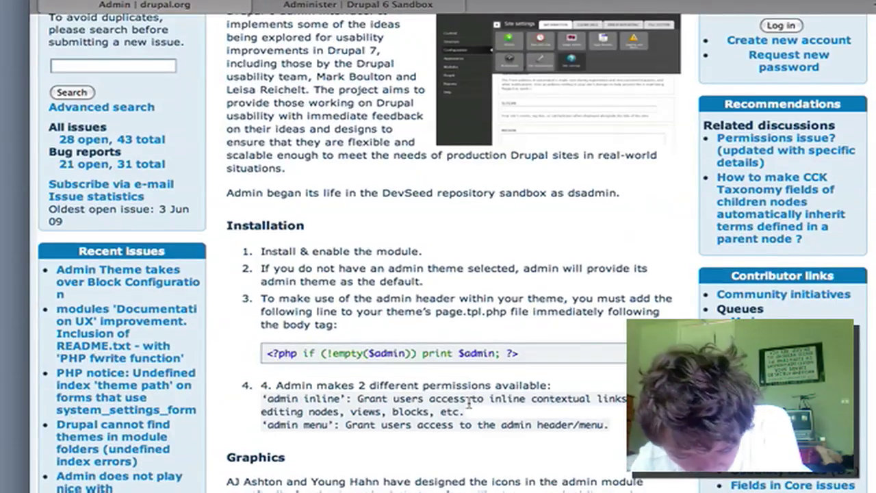
{"action": "scroll", "coordinate": [470, 404], "scroll_direction": "up", "scroll_amount": 1}
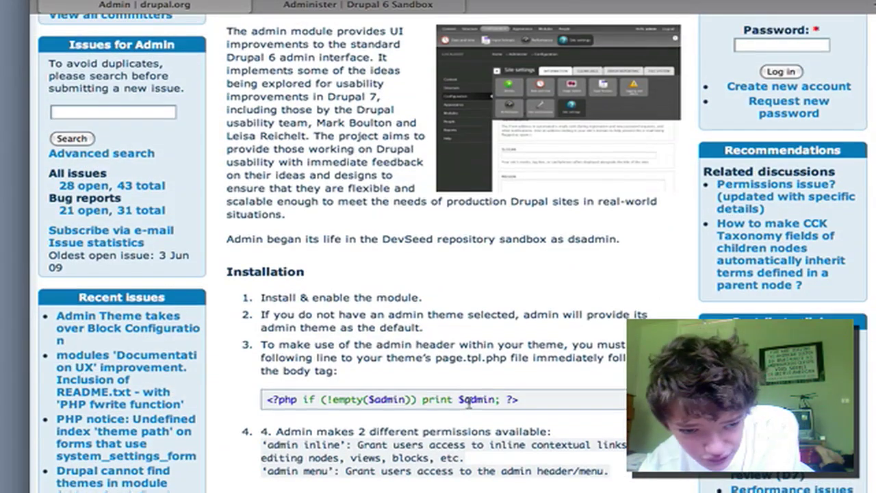
{"action": "scroll", "coordinate": [470, 405], "scroll_direction": "down", "scroll_amount": 4}
{"action": "scroll", "coordinate": [469, 405], "scroll_direction": "up", "scroll_amount": 6}
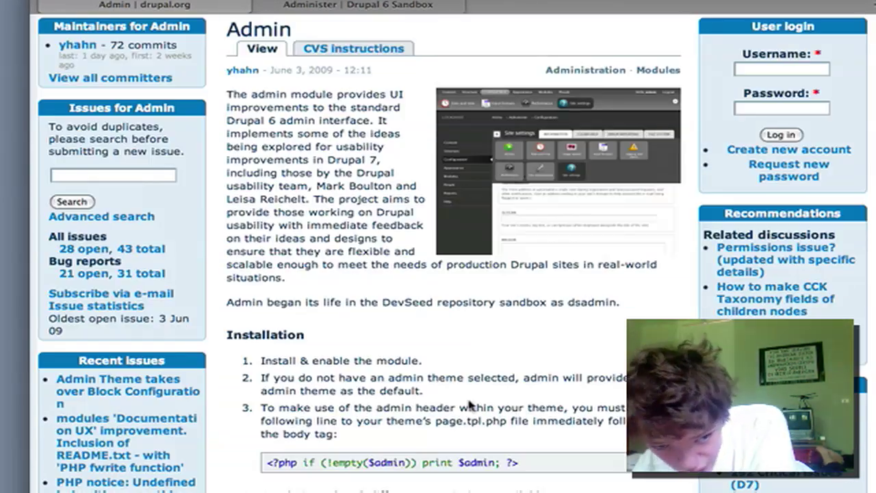
Review the Graphics, Feedback and Releases sections of the Admin project page, including the 6.x-1.0-alpha5 download entry.
{"action": "scroll", "coordinate": [470, 404], "scroll_direction": "down", "scroll_amount": 6}
{"action": "scroll", "coordinate": [475, 406], "scroll_direction": "down", "scroll_amount": 3}
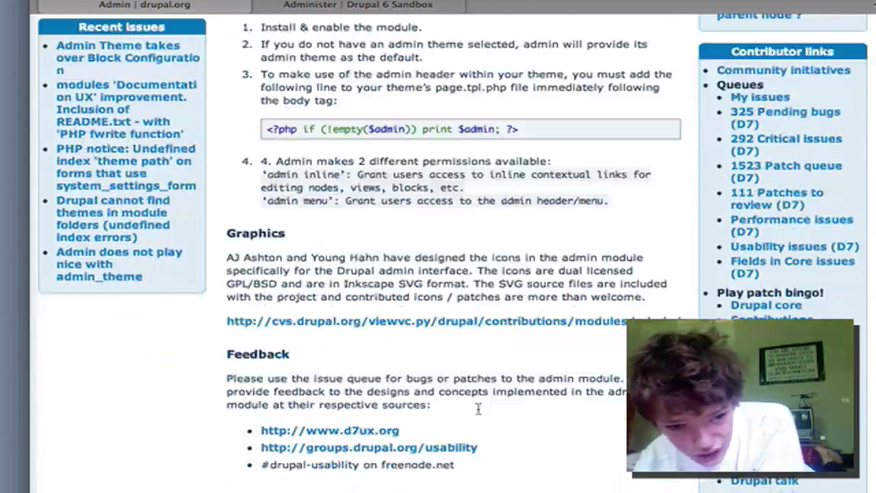
{"action": "scroll", "coordinate": [479, 409], "scroll_direction": "down", "scroll_amount": 3}
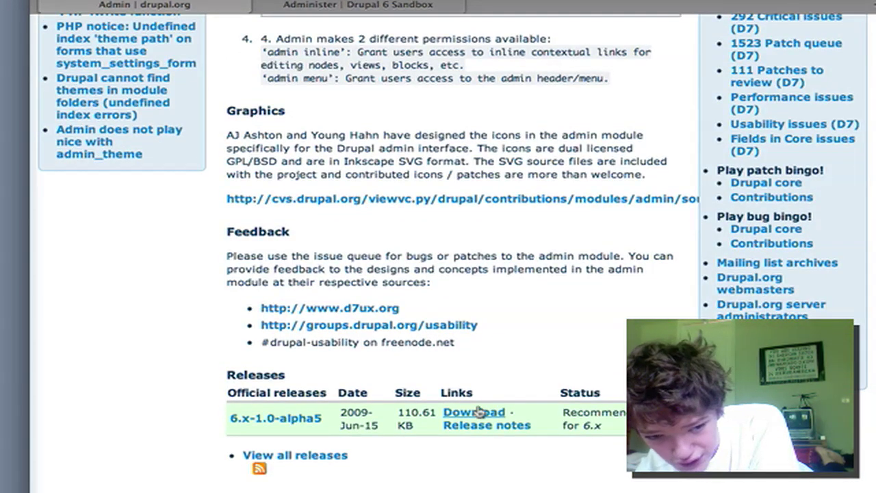
{"action": "scroll", "coordinate": [479, 412], "scroll_direction": "down", "scroll_amount": 1}
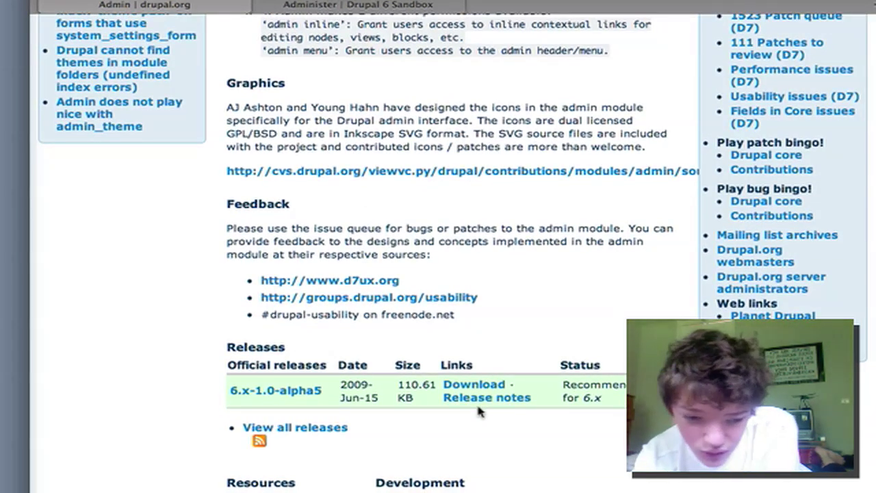
{"action": "scroll", "coordinate": [479, 412], "scroll_direction": "up", "scroll_amount": 1}
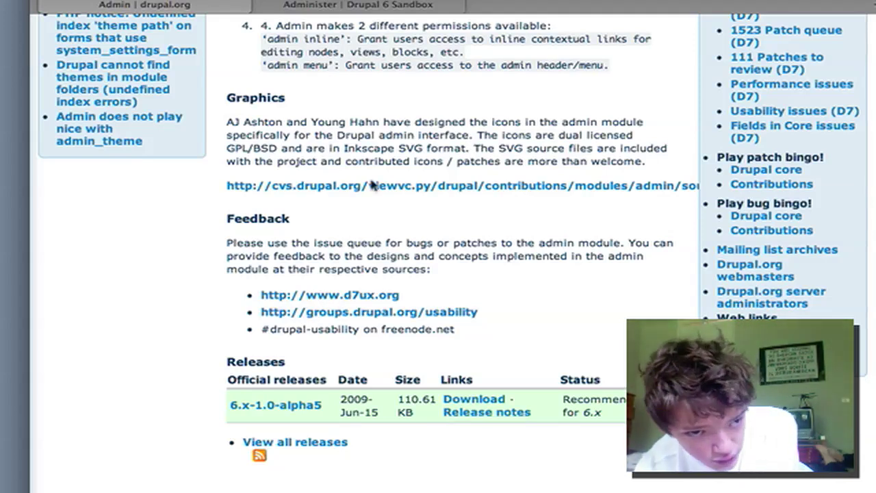
Switch to the Drupal 6 Sandbox site and look through the task categories on its default Administer page.
{"action": "left_click", "coordinate": [341, 4]}
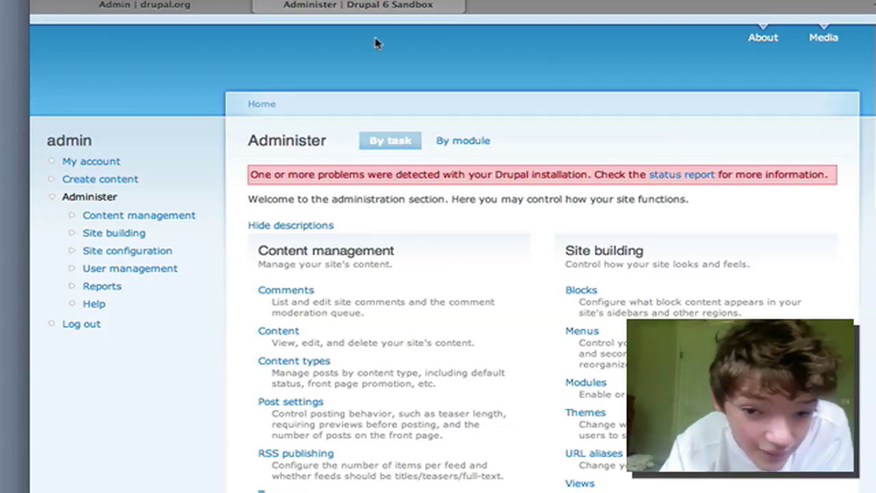
{"action": "scroll", "coordinate": [375, 43], "scroll_direction": "down", "scroll_amount": 5}
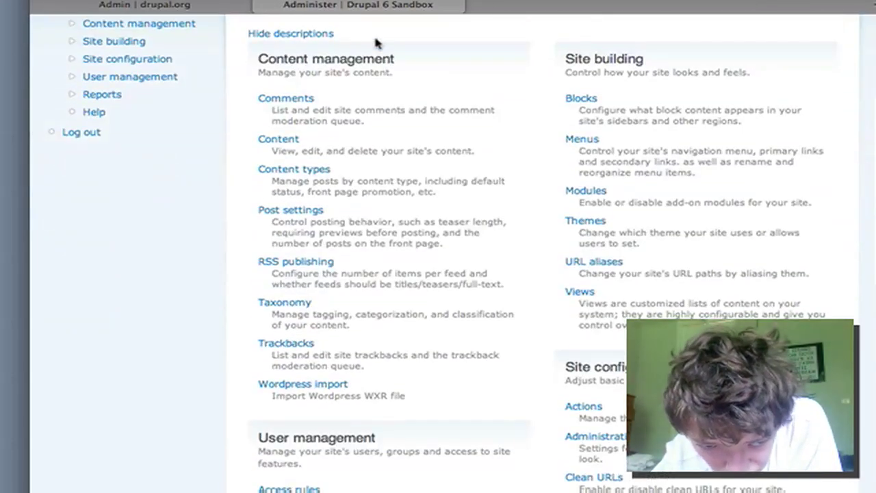
{"action": "scroll", "coordinate": [376, 44], "scroll_direction": "down", "scroll_amount": 13}
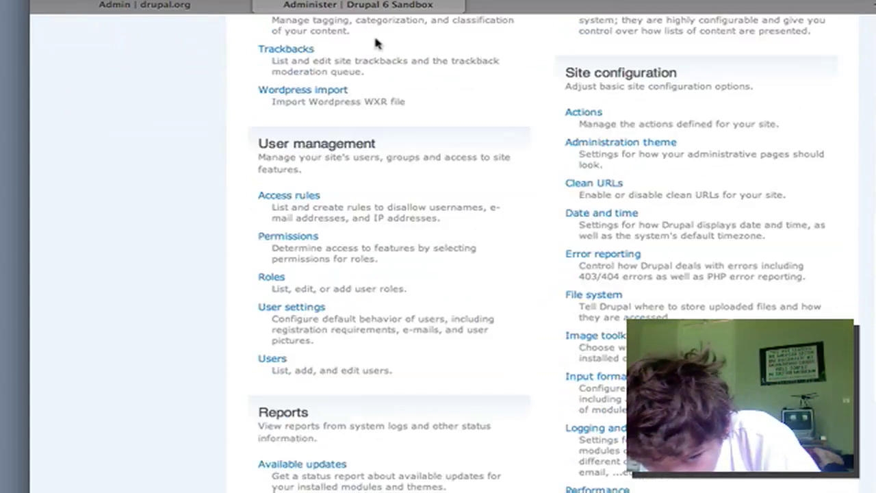
{"action": "scroll", "coordinate": [375, 41], "scroll_direction": "up", "scroll_amount": 3}
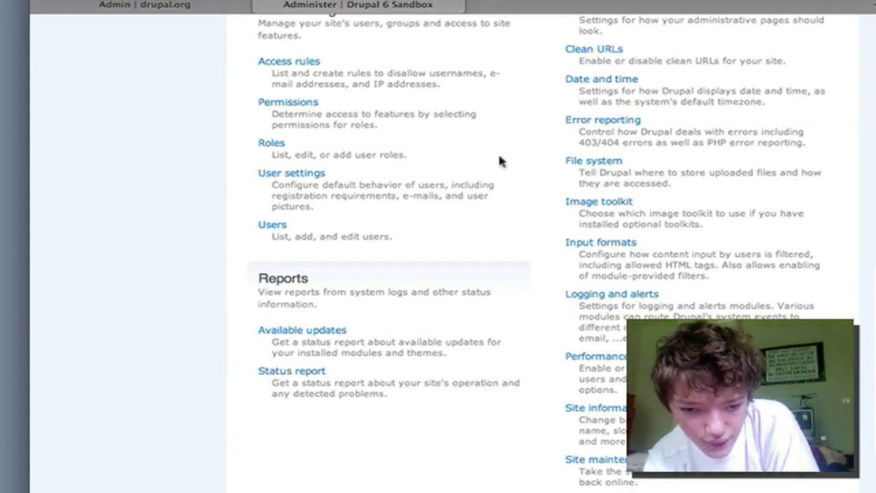
{"action": "scroll", "coordinate": [499, 161], "scroll_direction": "up", "scroll_amount": 15}
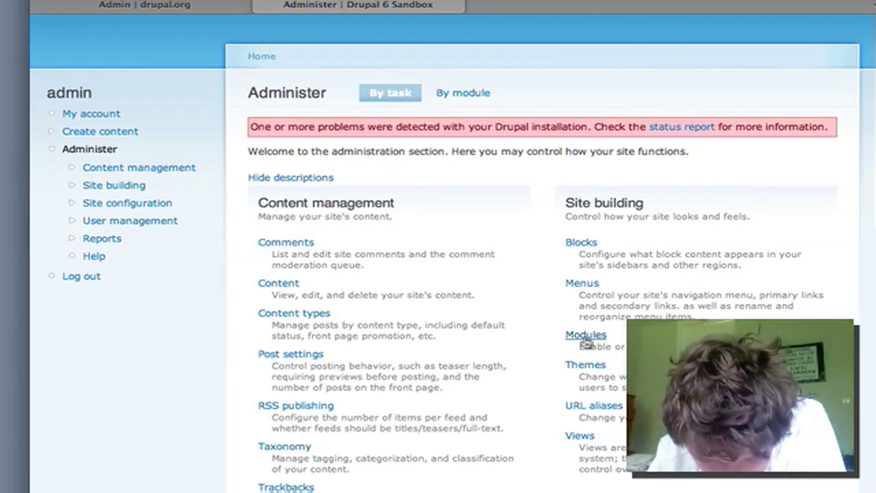
Enable the Admin 6.x-1.0-alpha5 module in the sandbox site's module list and save the configuration.
{"action": "left_click", "coordinate": [585, 335]}
{"action": "scroll", "coordinate": [587, 343], "scroll_direction": "down", "scroll_amount": 3}
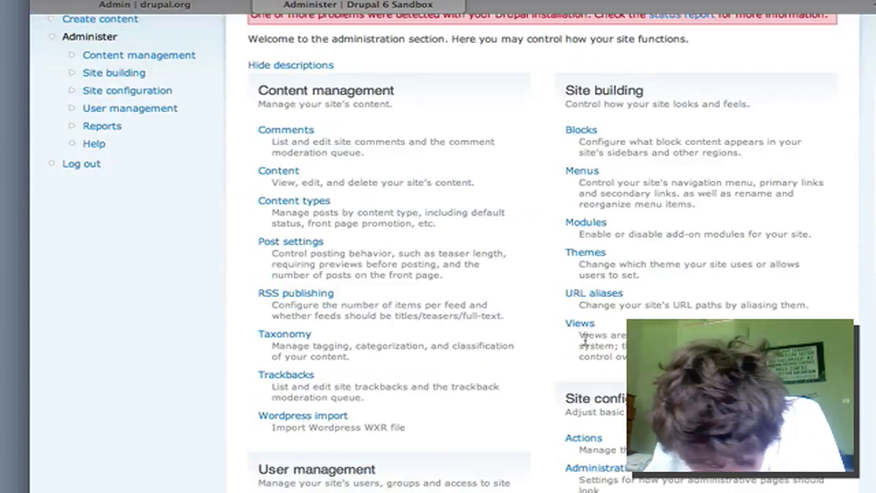
{"action": "scroll", "coordinate": [583, 343], "scroll_direction": "down", "scroll_amount": 1}
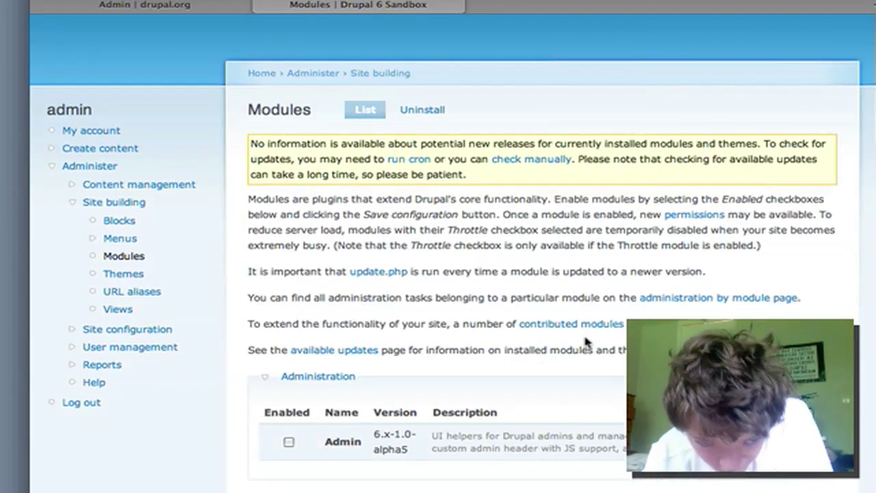
{"action": "left_click", "coordinate": [289, 443]}
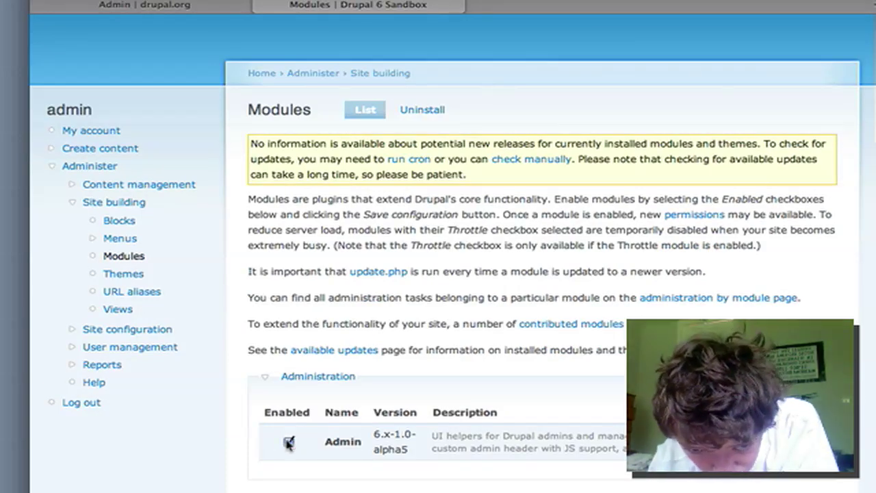
{"action": "scroll", "coordinate": [288, 442], "scroll_direction": "down", "scroll_amount": 15}
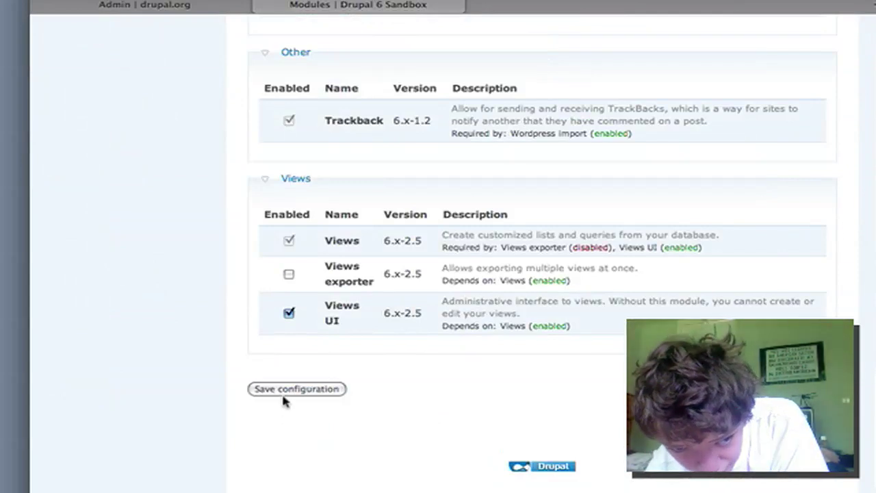
{"action": "left_click", "coordinate": [284, 394]}
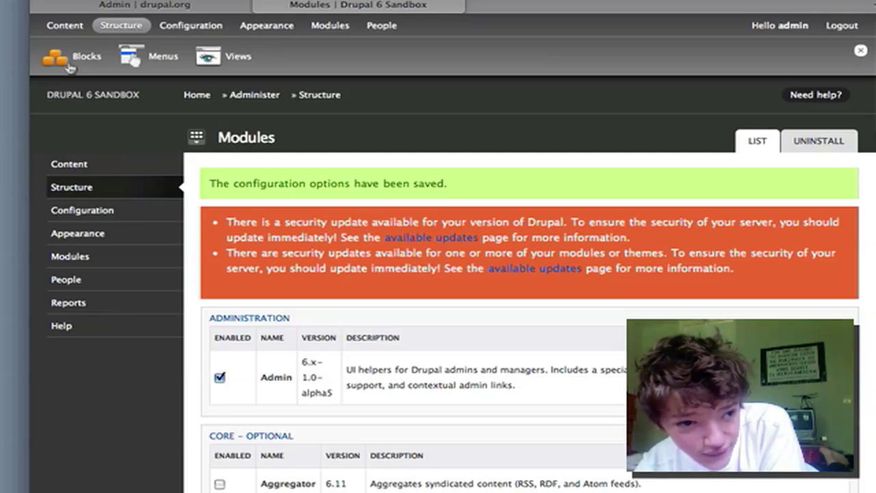
Open the Blocks administration page and look over the Garland theme's regions and disabled blocks.
{"action": "left_click", "coordinate": [69, 66]}
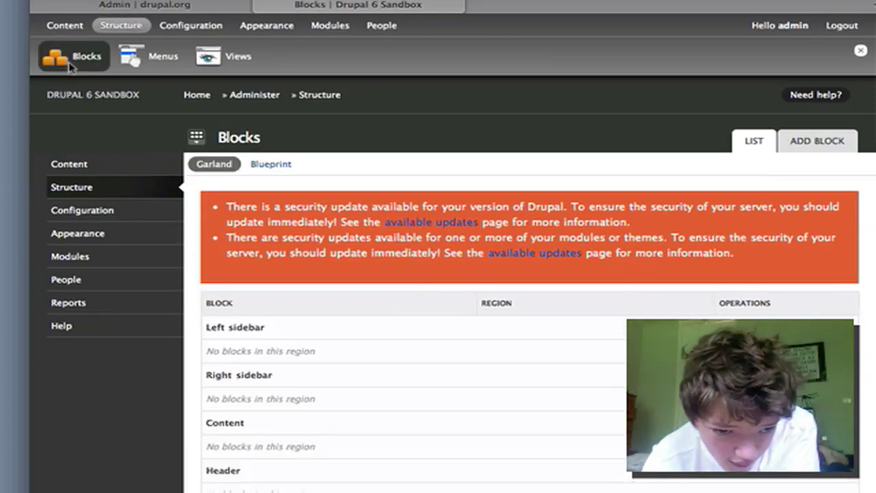
{"action": "scroll", "coordinate": [69, 66], "scroll_direction": "down", "scroll_amount": 1}
{"action": "scroll", "coordinate": [69, 66], "scroll_direction": "down", "scroll_amount": 5}
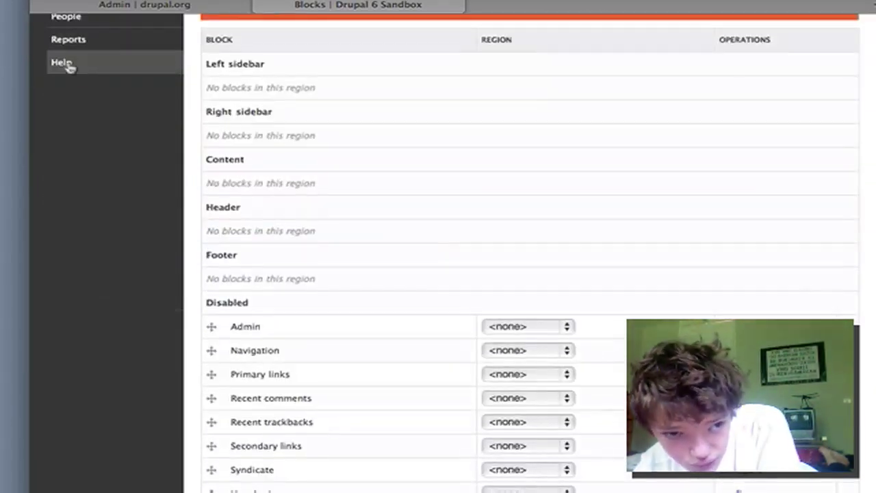
{"action": "scroll", "coordinate": [68, 67], "scroll_direction": "down", "scroll_amount": 5}
{"action": "scroll", "coordinate": [69, 67], "scroll_direction": "up", "scroll_amount": 1}
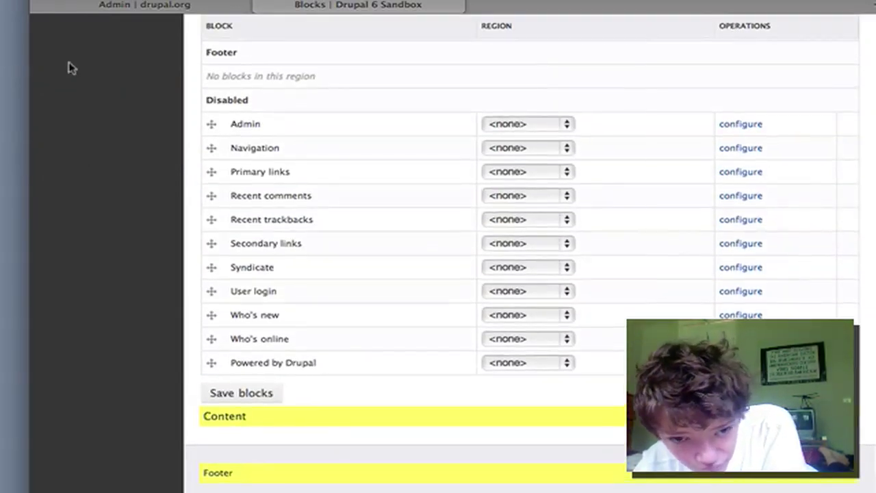
{"action": "scroll", "coordinate": [68, 67], "scroll_direction": "up", "scroll_amount": 6}
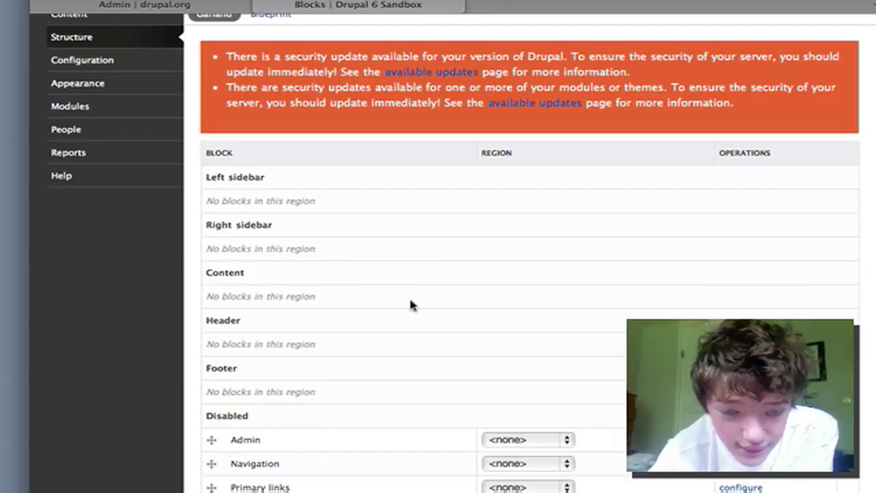
{"action": "scroll", "coordinate": [411, 304], "scroll_direction": "up", "scroll_amount": 3}
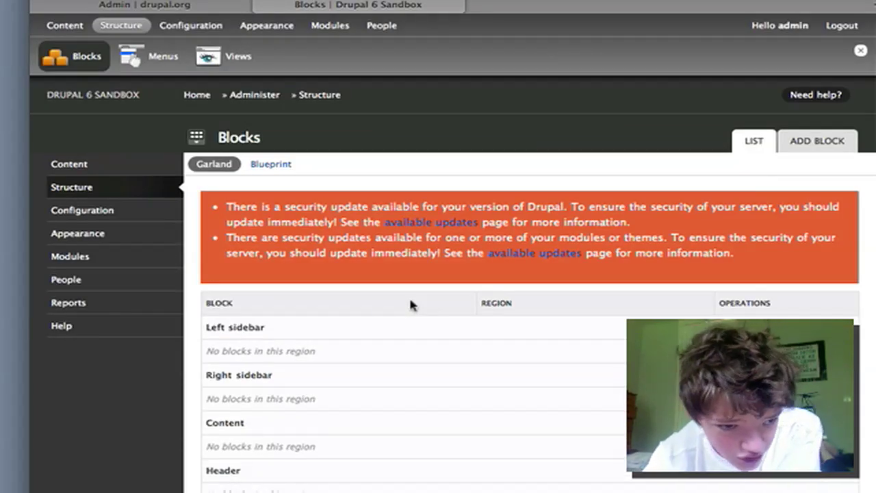
Open the Appearance page and examine the list of installed themes with their enabled and default settings.
{"action": "left_click", "coordinate": [182, 231]}
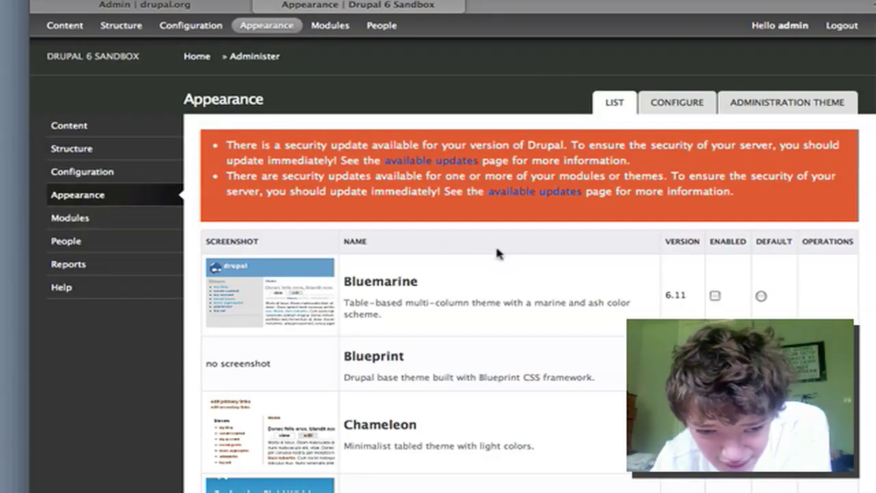
{"action": "scroll", "coordinate": [503, 273], "scroll_direction": "down", "scroll_amount": 5}
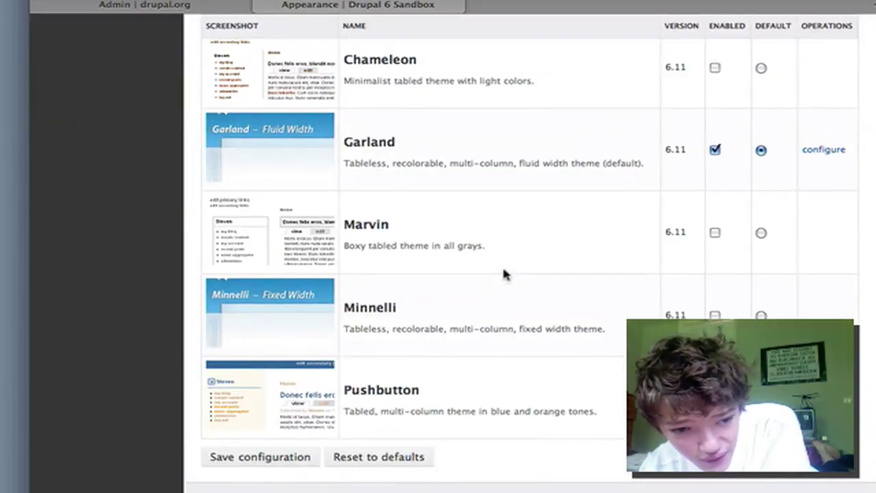
{"action": "scroll", "coordinate": [504, 273], "scroll_direction": "up", "scroll_amount": 5}
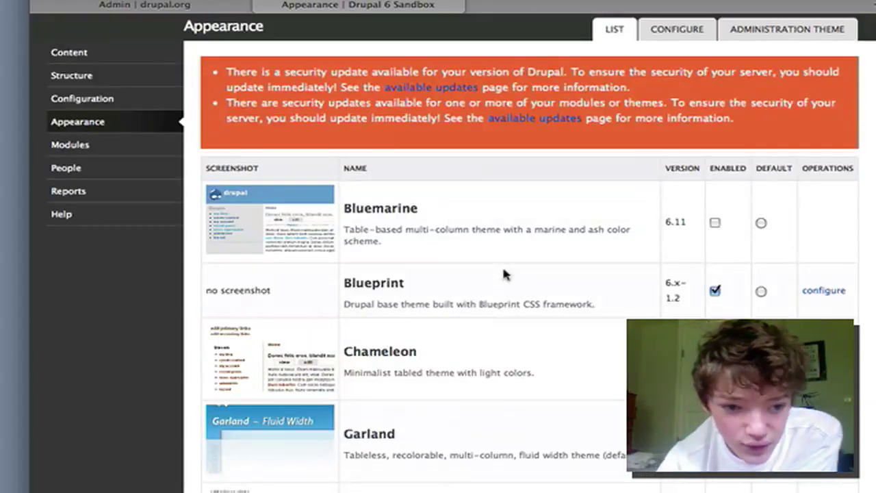
{"action": "scroll", "coordinate": [503, 274], "scroll_direction": "down", "scroll_amount": 1}
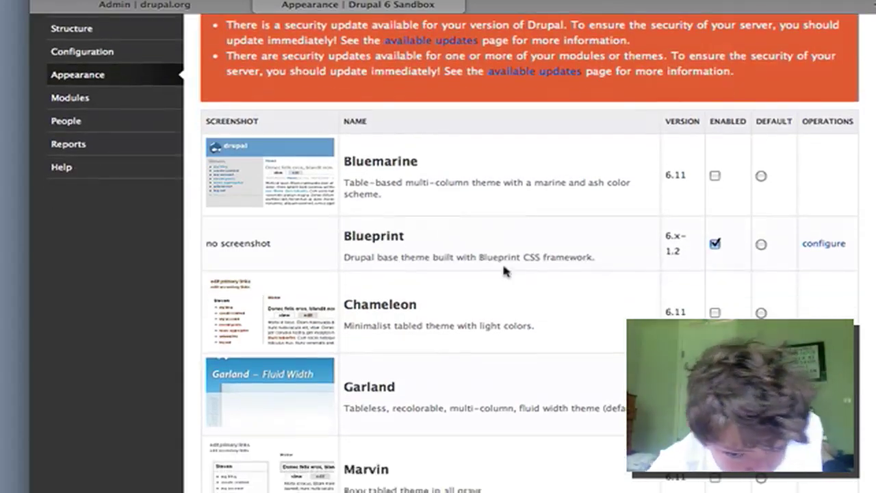
{"action": "scroll", "coordinate": [503, 272], "scroll_direction": "down", "scroll_amount": 4}
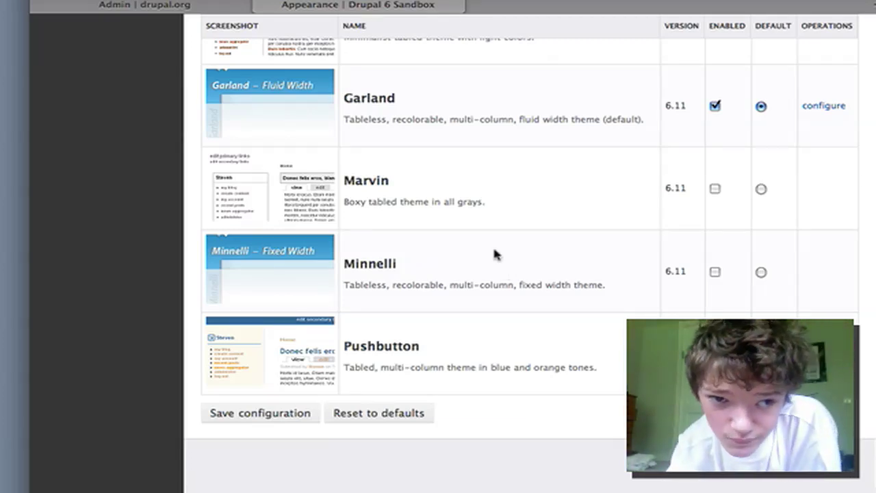
{"action": "scroll", "coordinate": [500, 253], "scroll_direction": "up", "scroll_amount": 10}
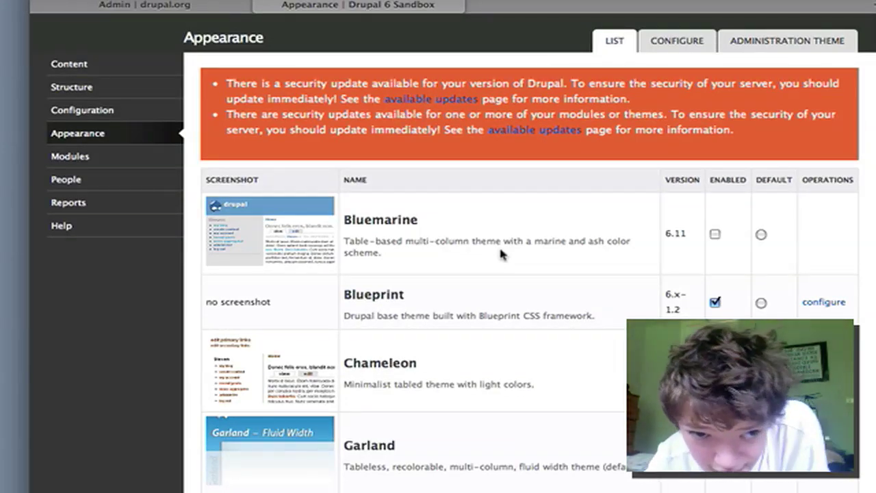
{"action": "scroll", "coordinate": [279, 212], "scroll_direction": "up", "scroll_amount": 2}
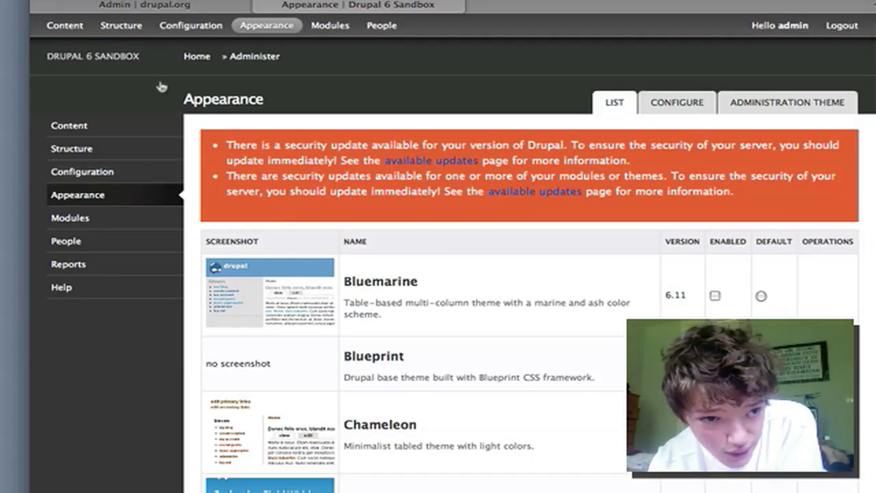
Look through the Structure and Configuration shortcuts in the admin header, recheck Appearance, and open the Modules page.
{"action": "left_click", "coordinate": [95, 33]}
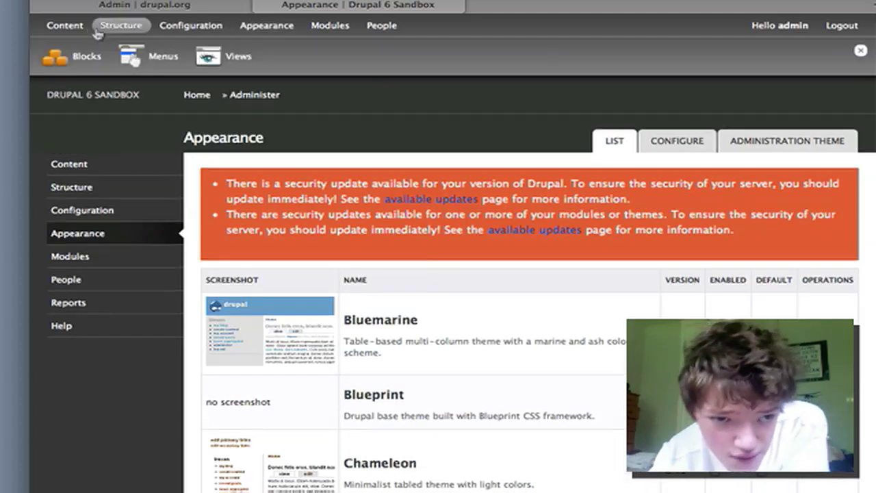
{"action": "left_click", "coordinate": [210, 31]}
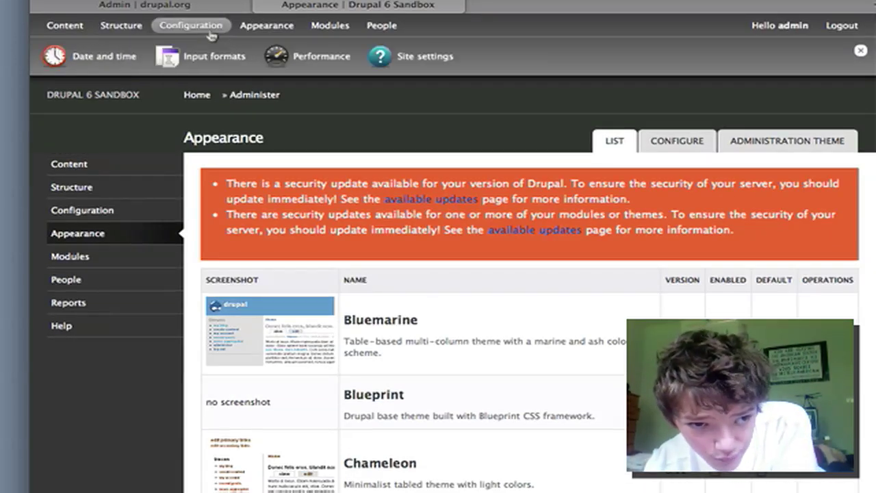
{"action": "left_click", "coordinate": [262, 30]}
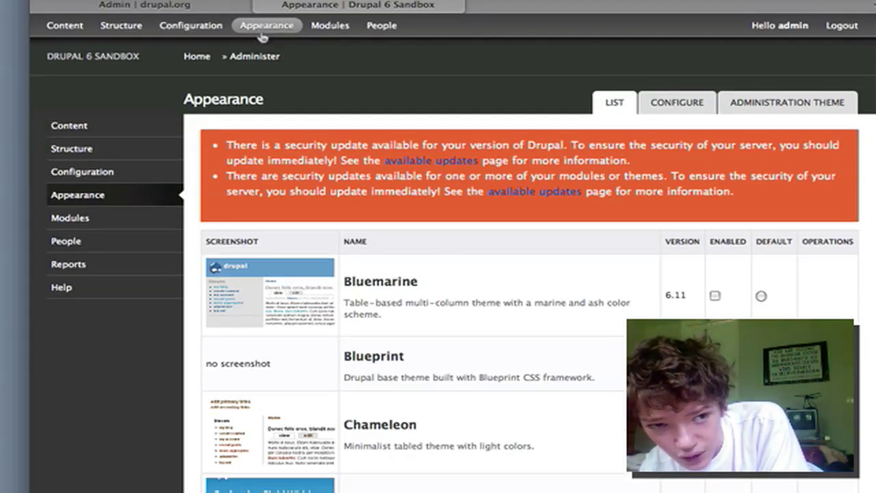
{"action": "left_click", "coordinate": [328, 27]}
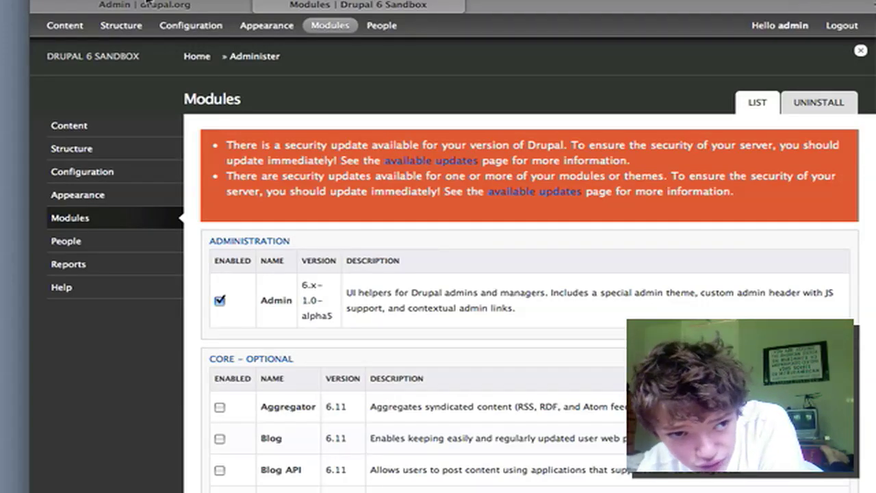
Return to the Admin project page on drupal.org and review its description, feedback links, releases and development resources.
{"action": "left_click", "coordinate": [167, 4]}
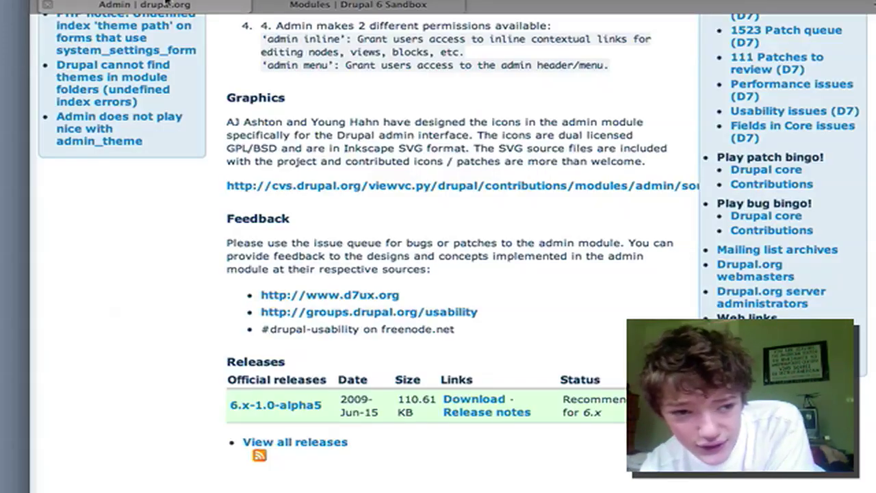
{"action": "scroll", "coordinate": [190, 82], "scroll_direction": "up", "scroll_amount": 15}
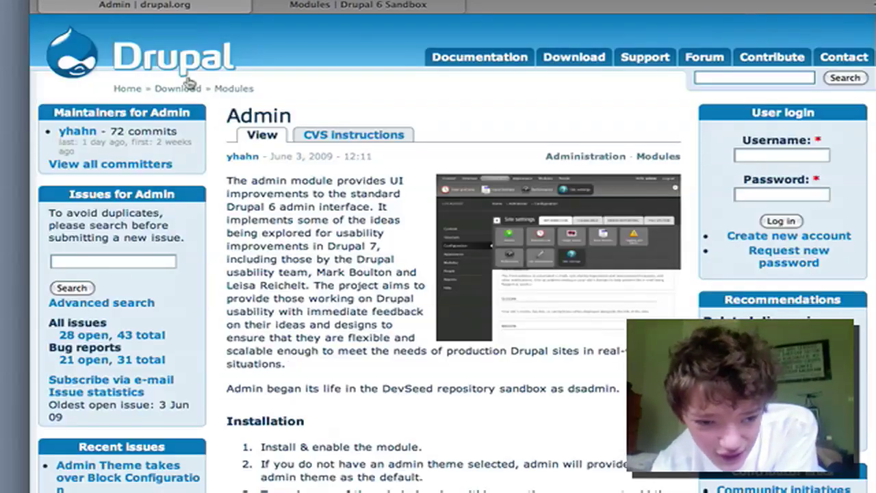
{"action": "scroll", "coordinate": [191, 82], "scroll_direction": "down", "scroll_amount": 15}
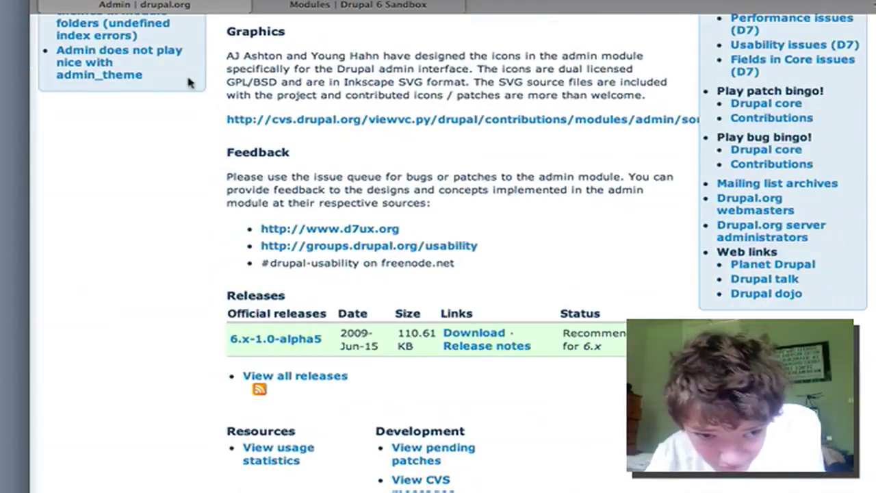
{"action": "scroll", "coordinate": [191, 82], "scroll_direction": "up", "scroll_amount": 1}
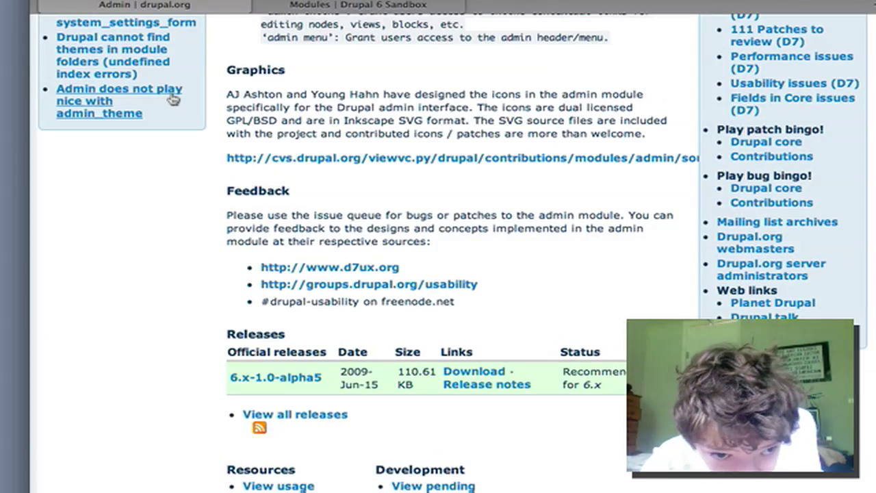
{"action": "scroll", "coordinate": [113, 350], "scroll_direction": "down", "scroll_amount": 4}
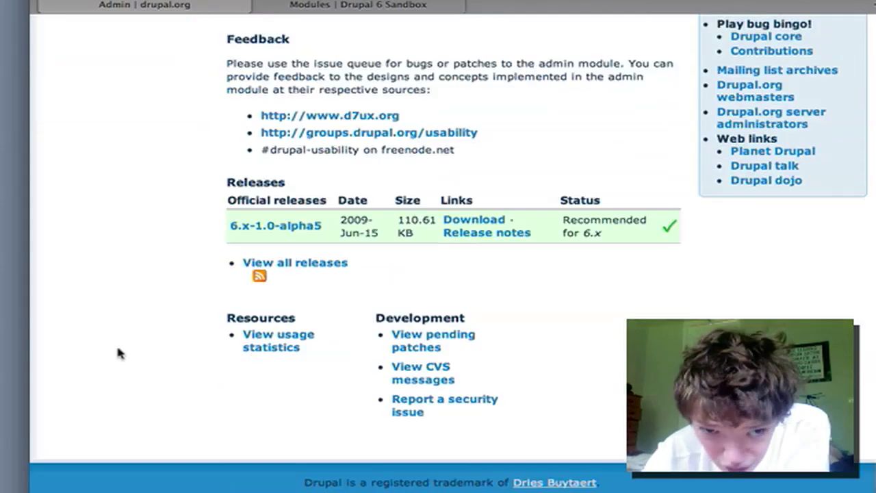
{"action": "scroll", "coordinate": [116, 350], "scroll_direction": "up", "scroll_amount": 6}
{"action": "scroll", "coordinate": [118, 353], "scroll_direction": "up", "scroll_amount": 10}
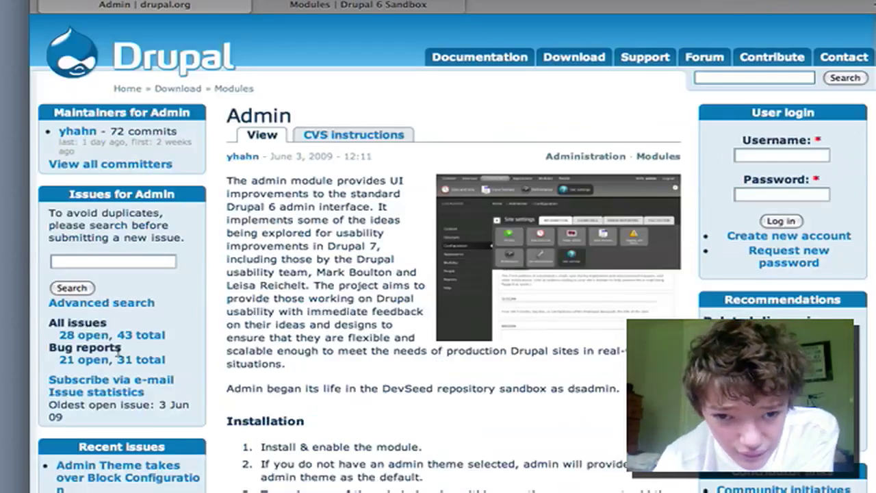